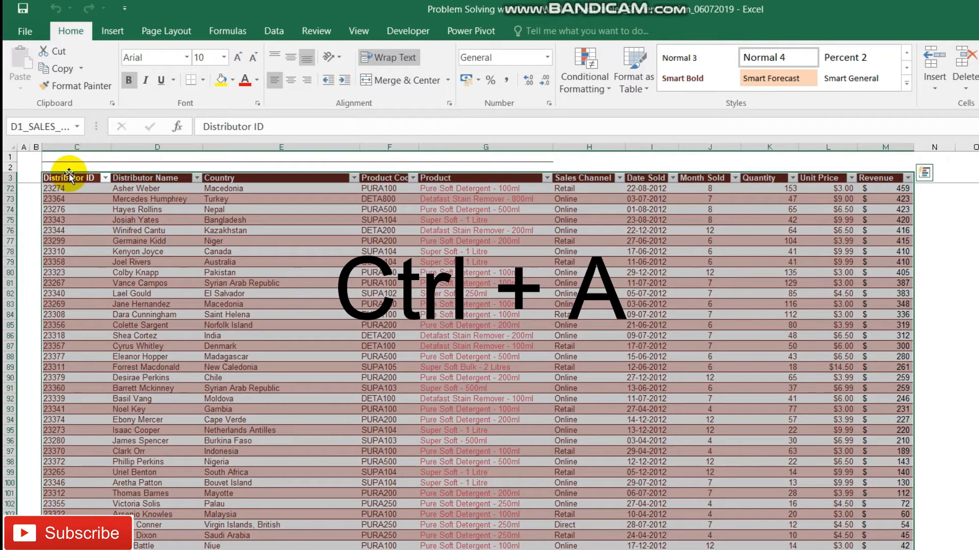
Step: Create a PivotTable from the sales data range 'Data Set'!$C$3:$M$110 on a new worksheet
left_click(109, 29)
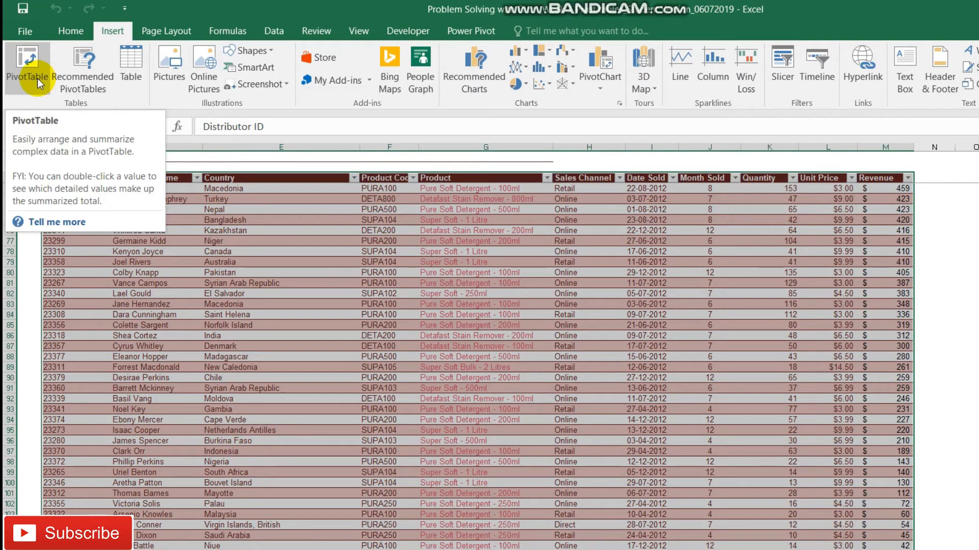
left_click(27, 60)
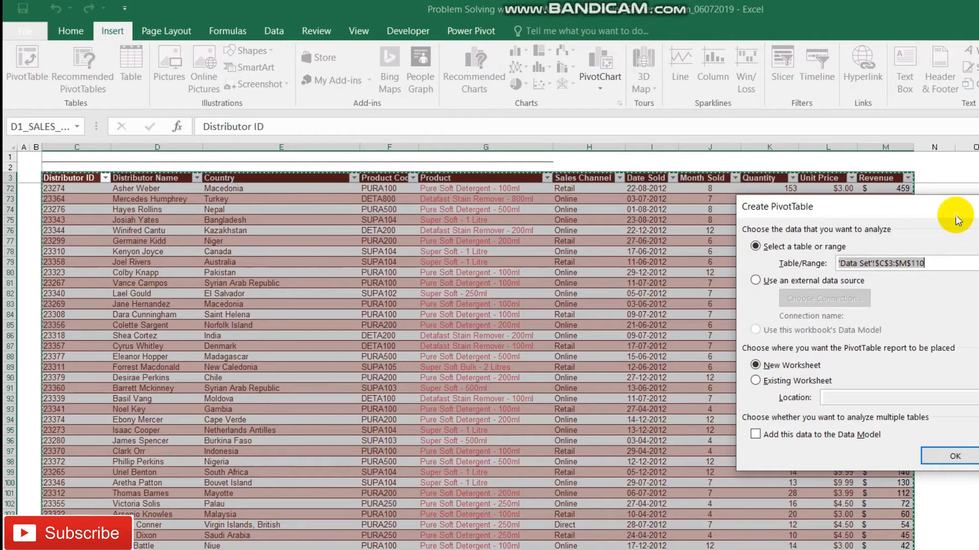
left_click_drag(956, 220, 692, 193)
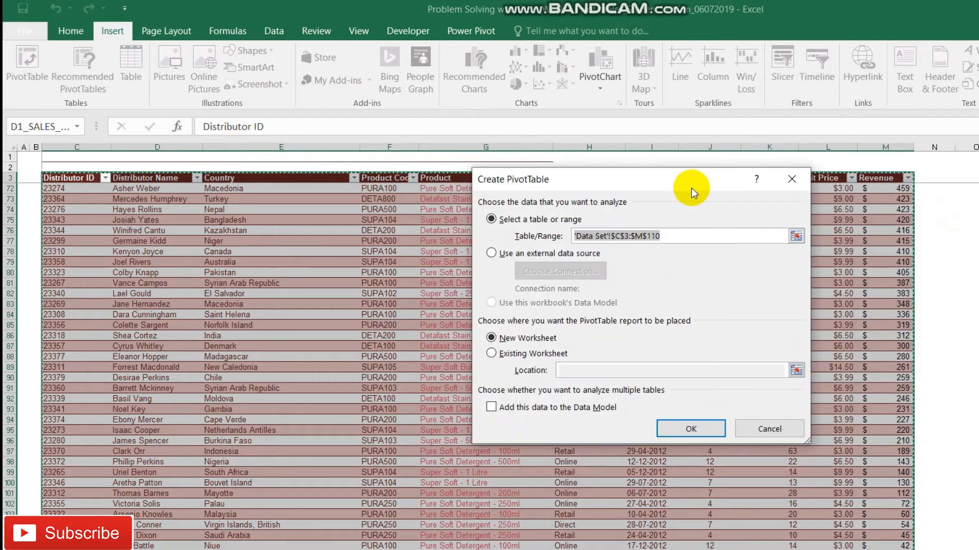
left_click(694, 429)
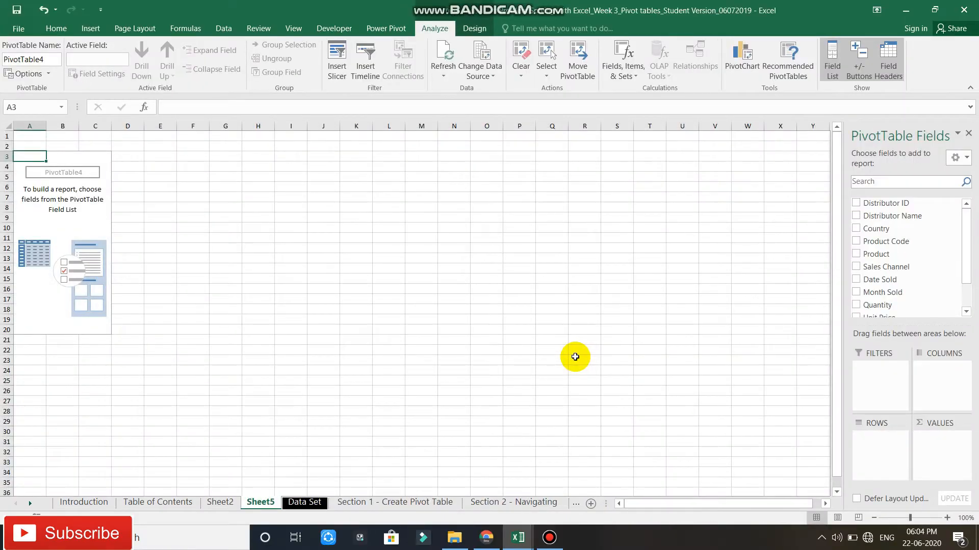
Step: Compare the column headers on the Data Set sheet with the PivotTable field list on Sheet5
left_click(305, 503)
left_click(72, 149)
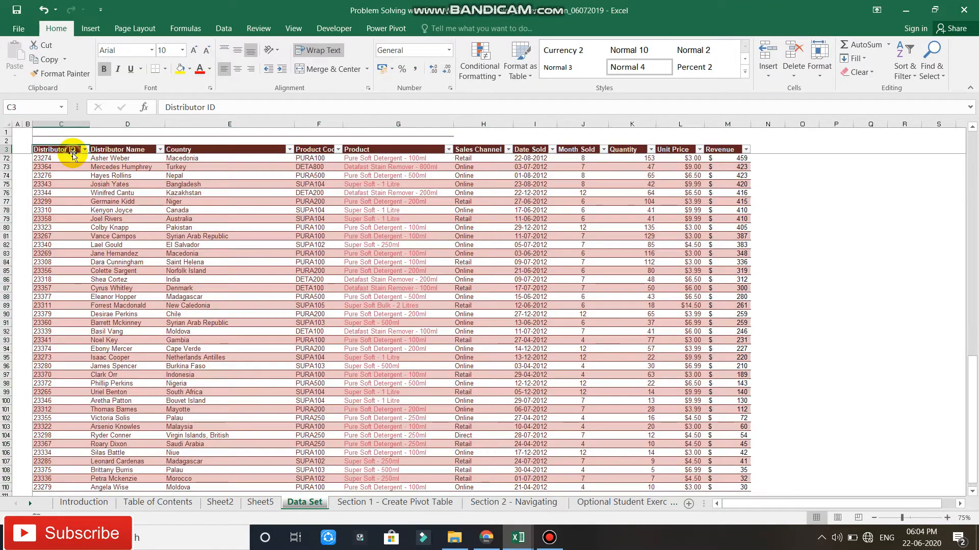
left_click(109, 151)
left_click(175, 151)
left_click(261, 503)
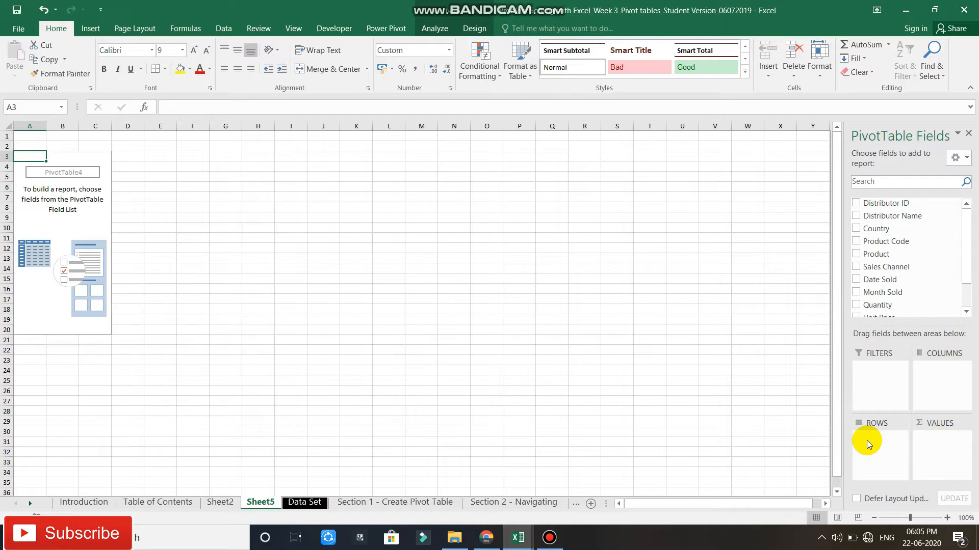
left_click(311, 502)
left_click(266, 506)
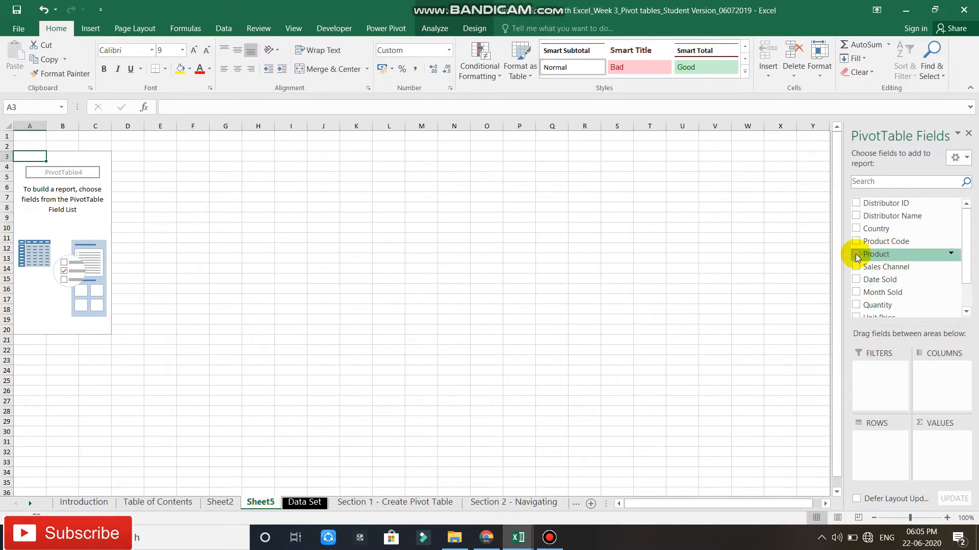
Step: Add the Product field to the rows of the empty PivotTable on Sheet5
left_click_drag(884, 256, 885, 443)
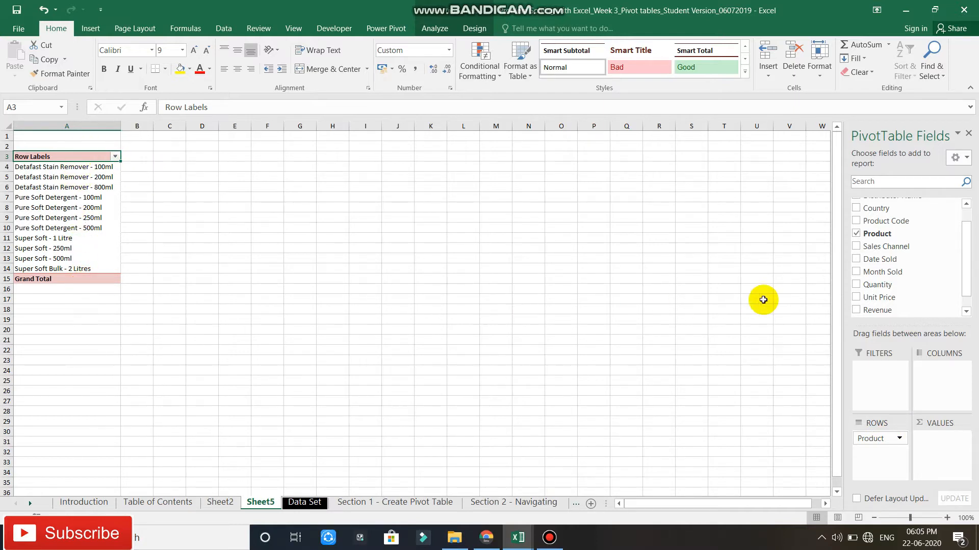
scroll(890, 309, "down", 1)
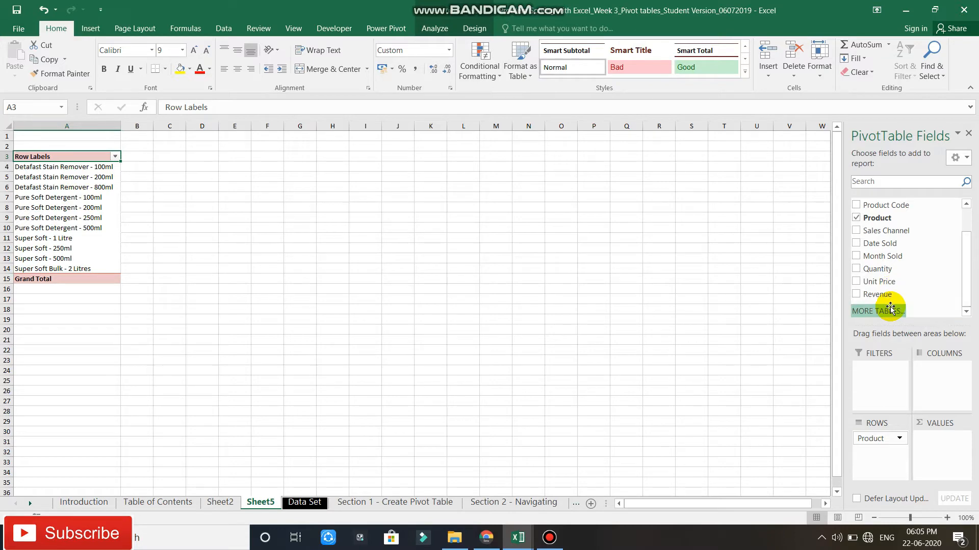
Step: Try the Product field as column labels, look across the layout, and move the field back to the rows
left_click_drag(878, 439, 944, 390)
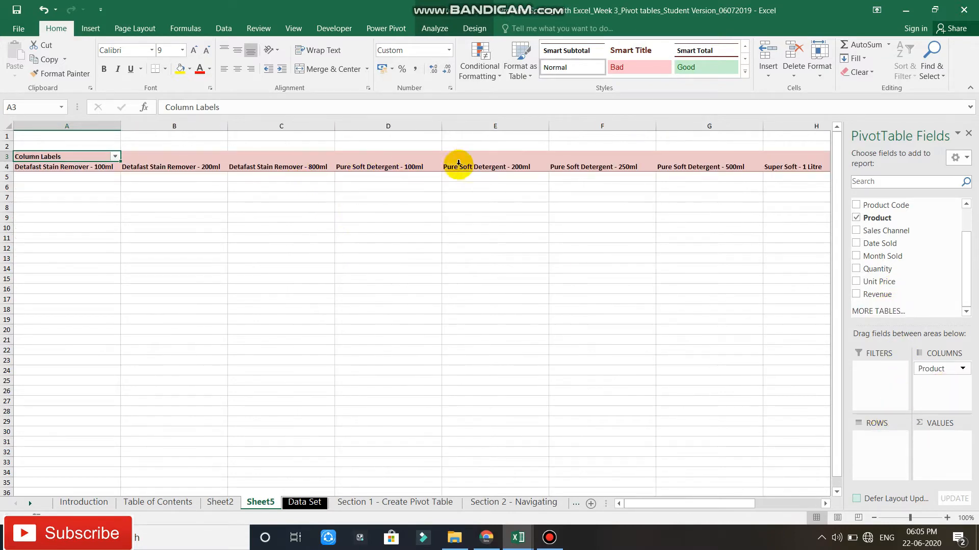
scroll(771, 241, "right", 5)
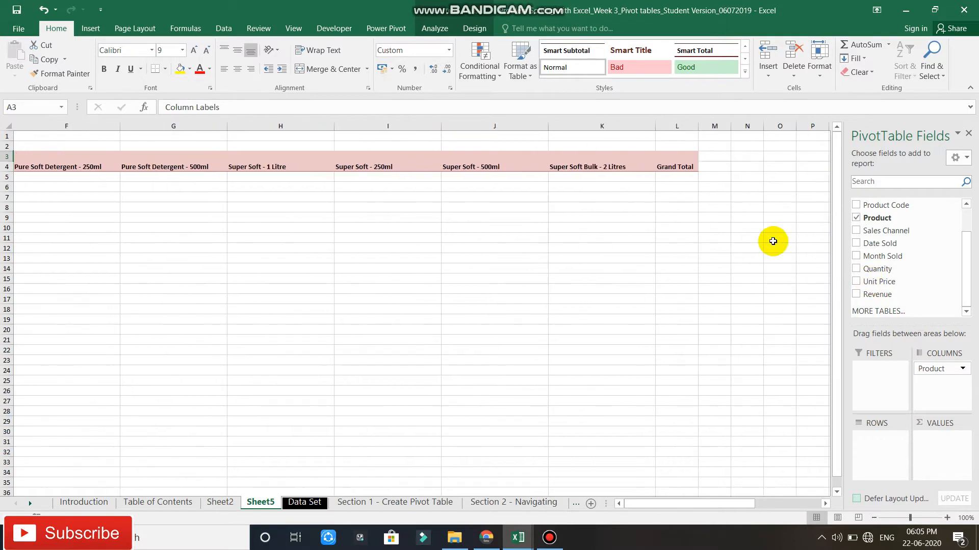
scroll(771, 240, "left", 5)
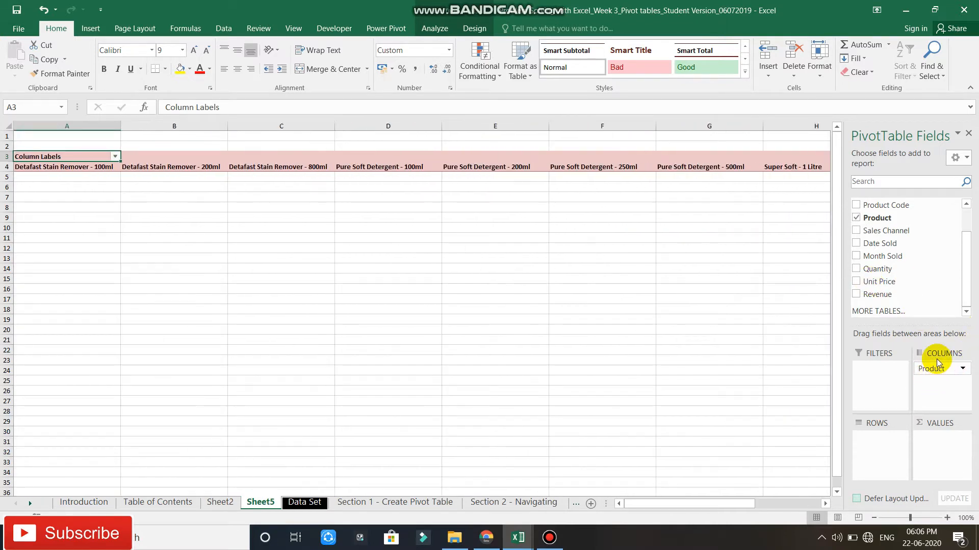
left_click_drag(933, 367, 882, 443)
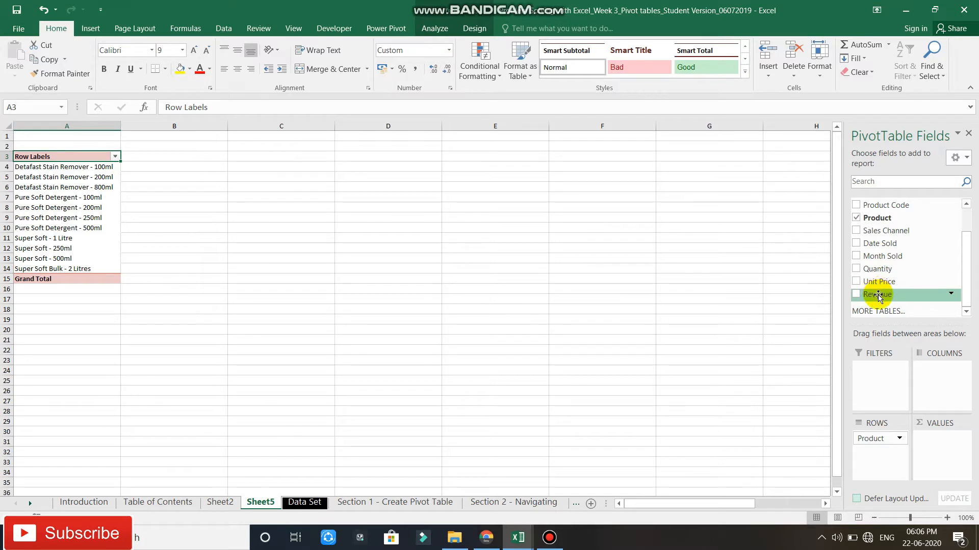
Step: Add the Revenue field to the values as a sum and check the revenue of the first Detafast Stain Remover products
left_click_drag(878, 297, 942, 447)
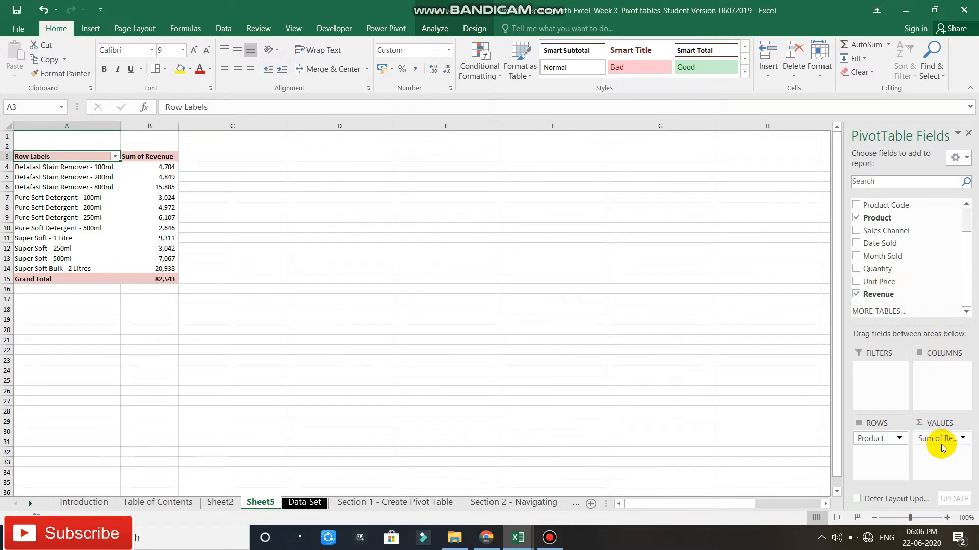
left_click(61, 168)
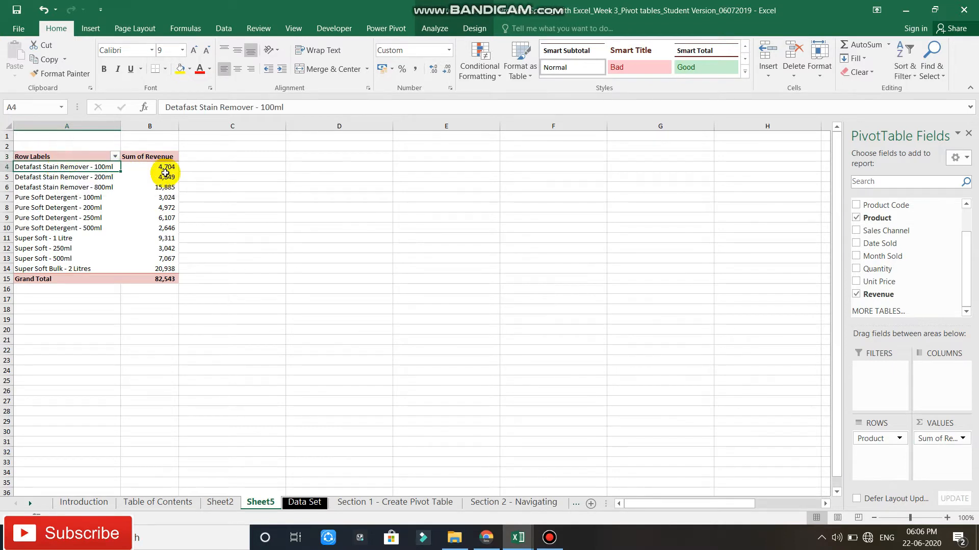
left_click(165, 173)
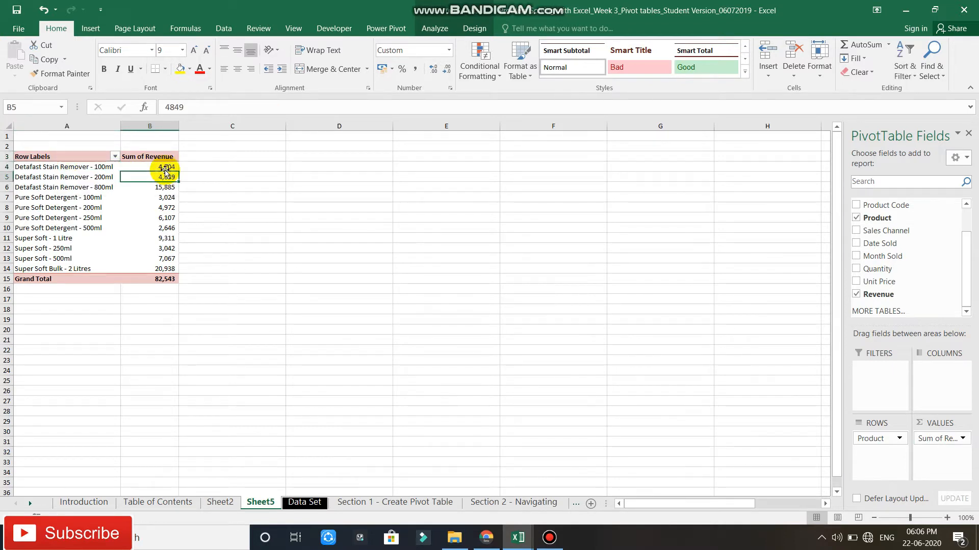
left_click(167, 167)
left_click(228, 175)
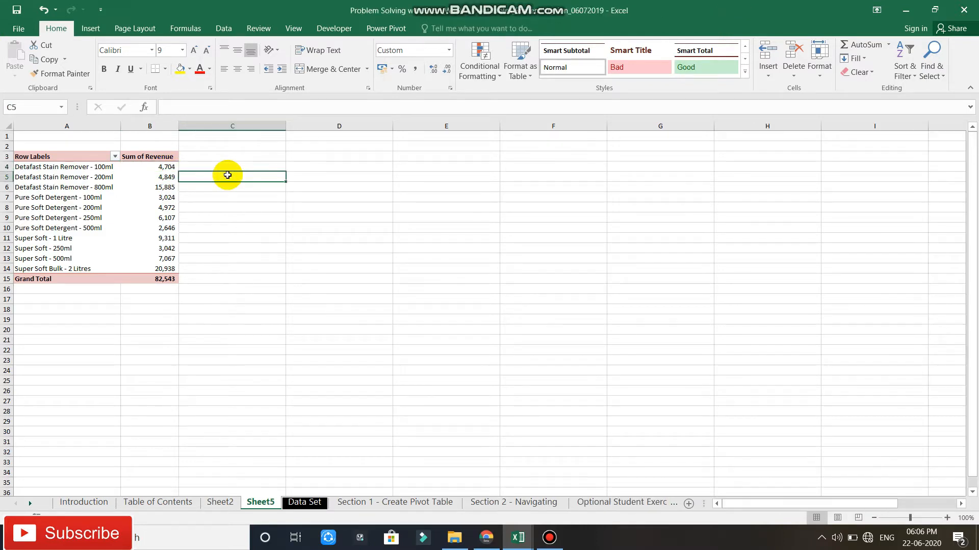
Step: Add the Quantity field to the values as a second sum and check the Detafast Stain Remover - 100ml row
left_click(50, 177)
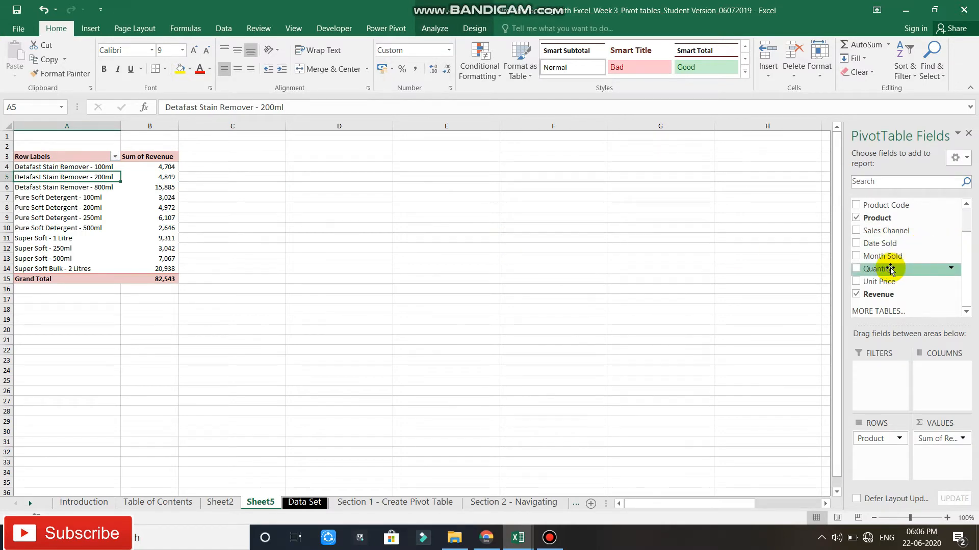
left_click_drag(890, 270, 944, 457)
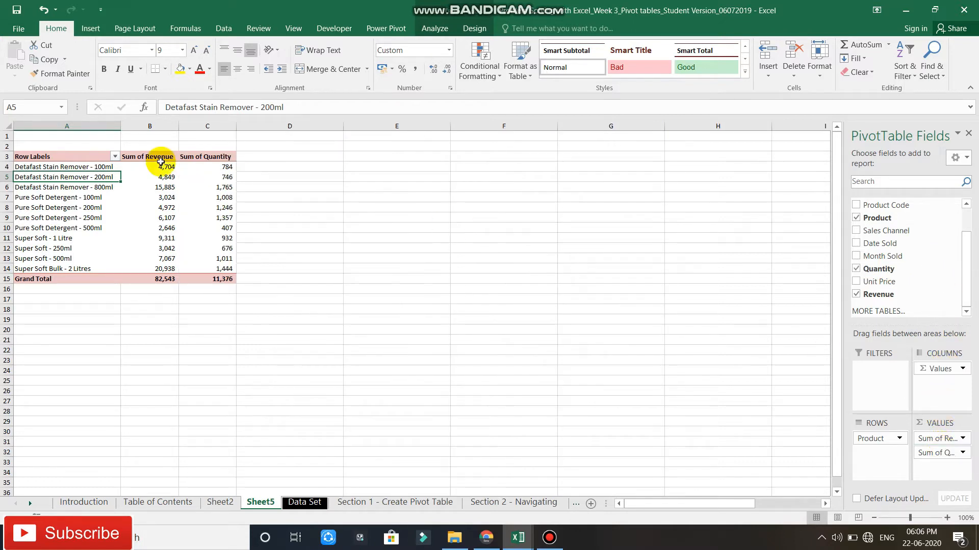
left_click(210, 167)
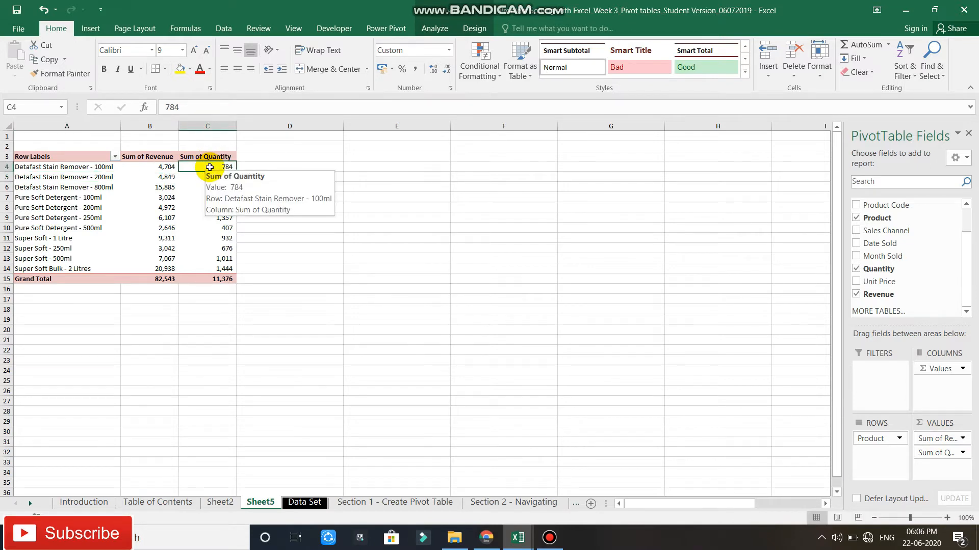
left_click(49, 167)
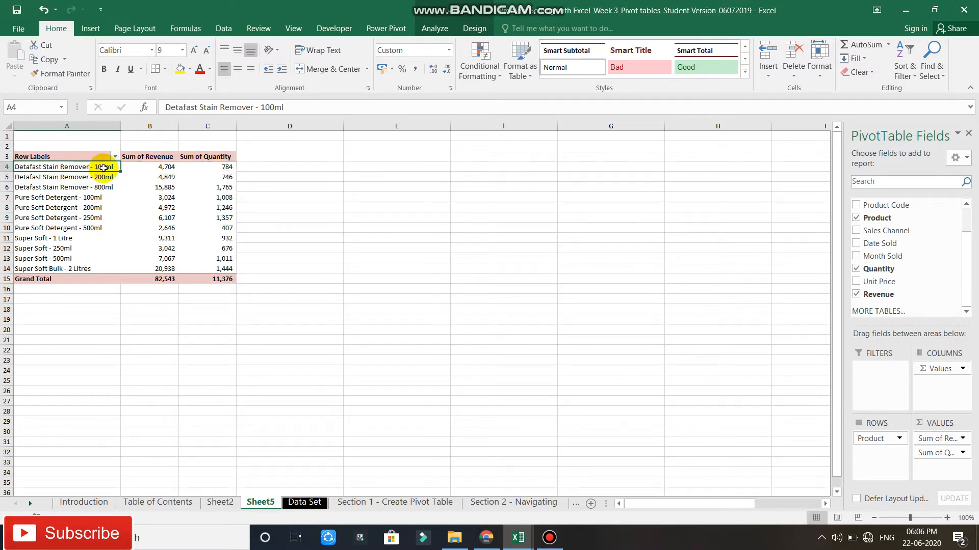
left_click(158, 167)
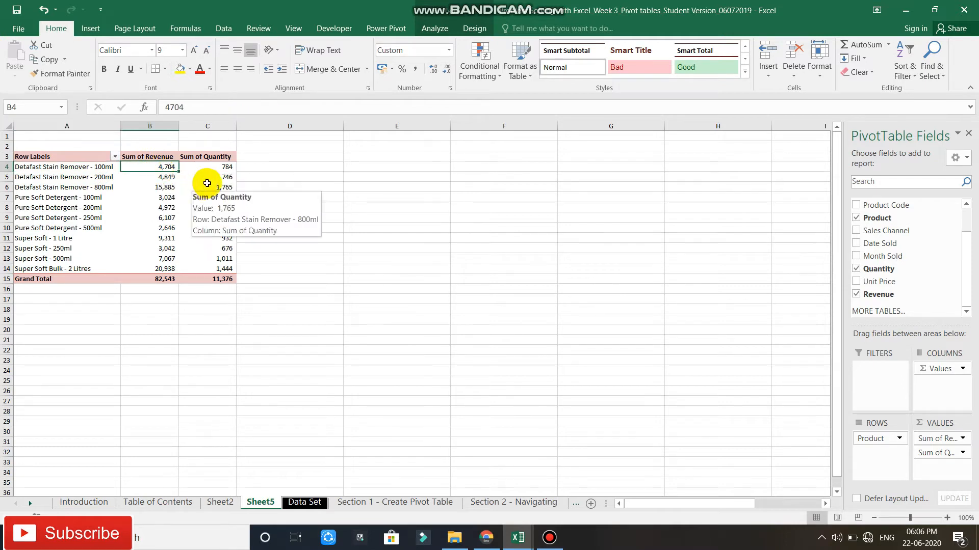
left_click(228, 168)
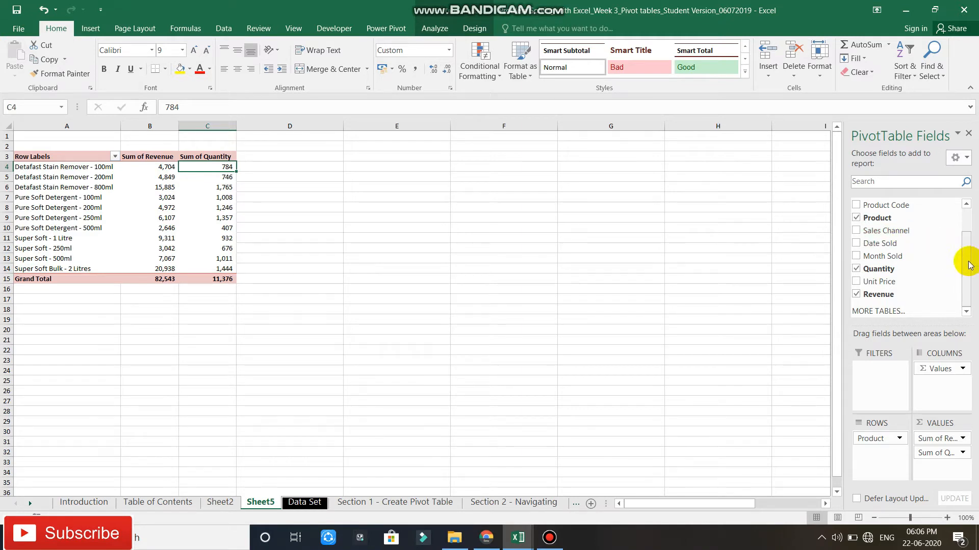
Step: Review the product summary and field list, and compare the PivotTable with its source records on the Data Set sheet
left_click_drag(966, 262, 968, 233)
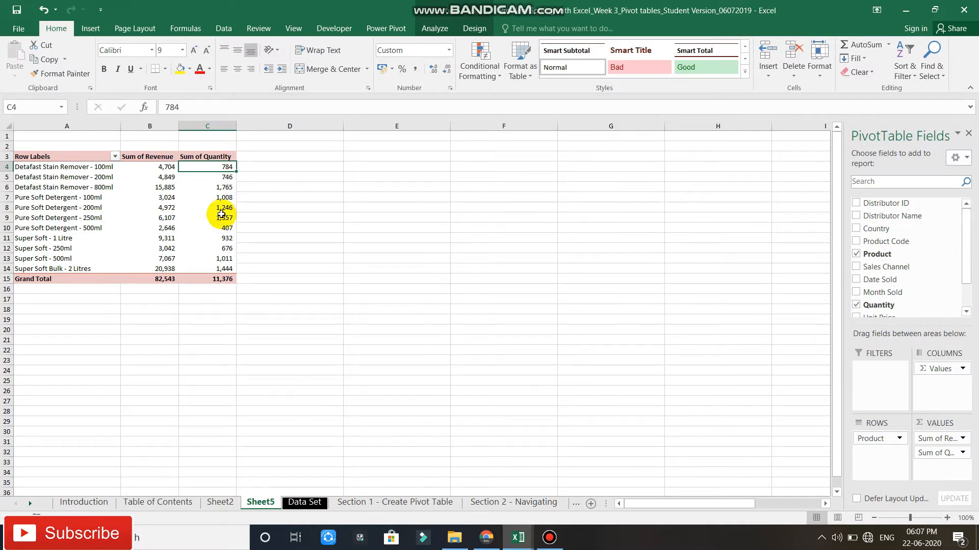
mouse_move(222, 214)
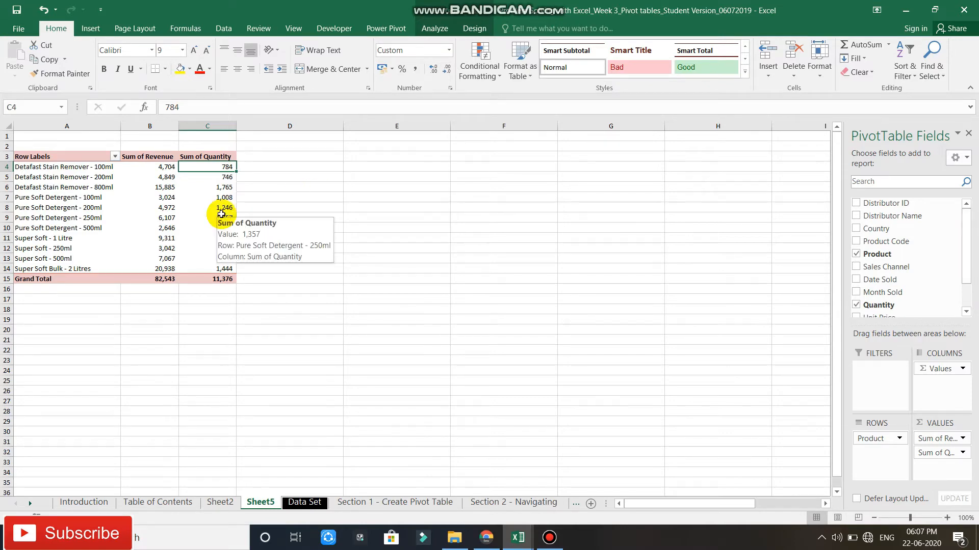
left_click(307, 503)
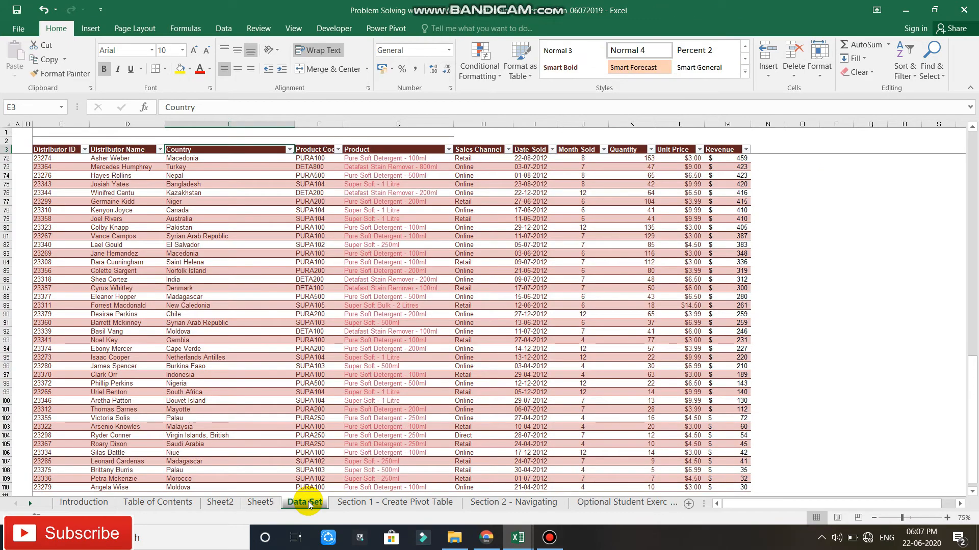
left_click(264, 504)
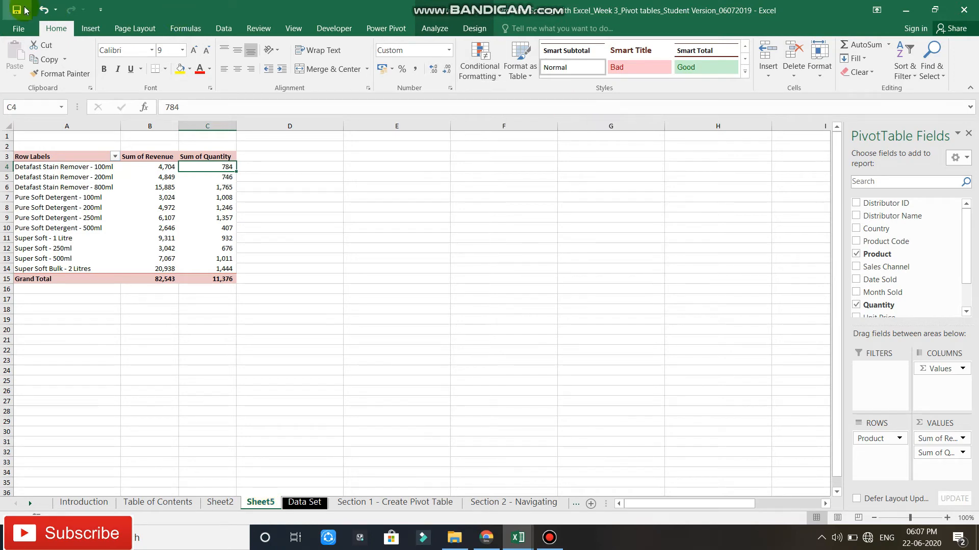
Step: Insert a Clustered Bar PivotChart from the PivotTable range A3:C14 after previewing the line and area chart types
left_click(61, 134)
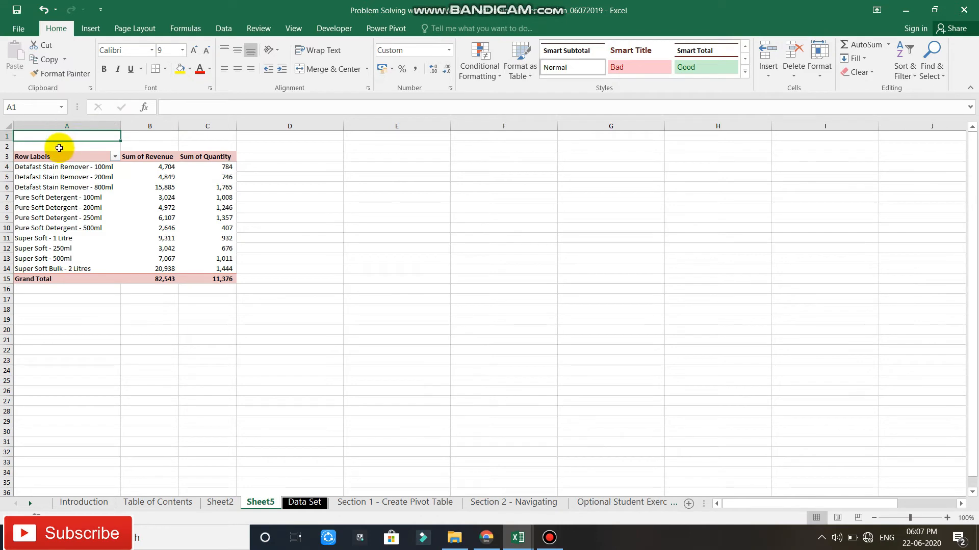
left_click(54, 158)
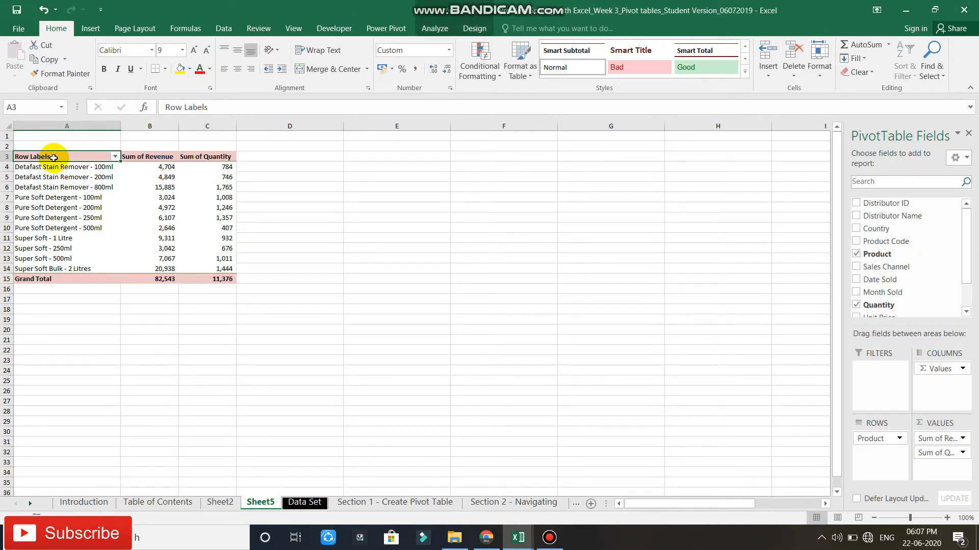
left_click_drag(54, 158, 228, 269)
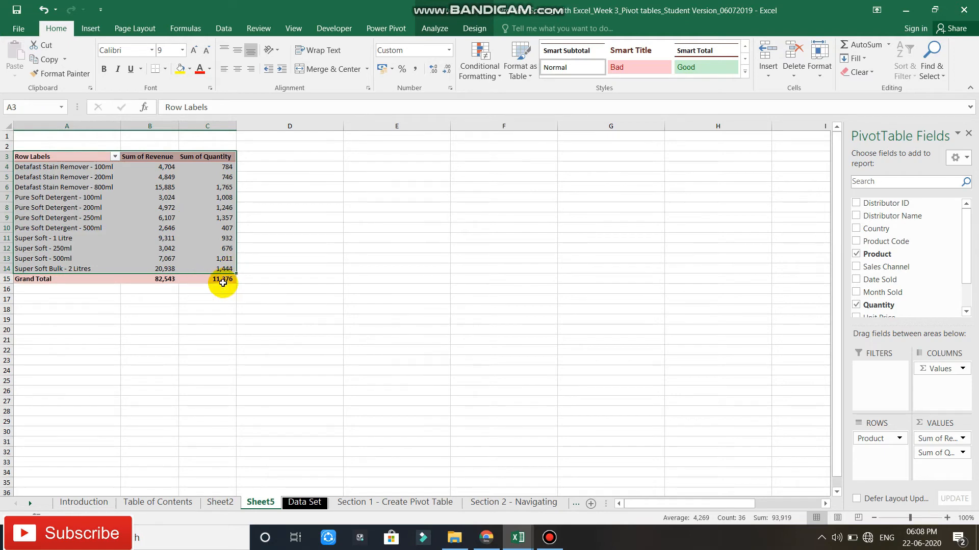
left_click(92, 28)
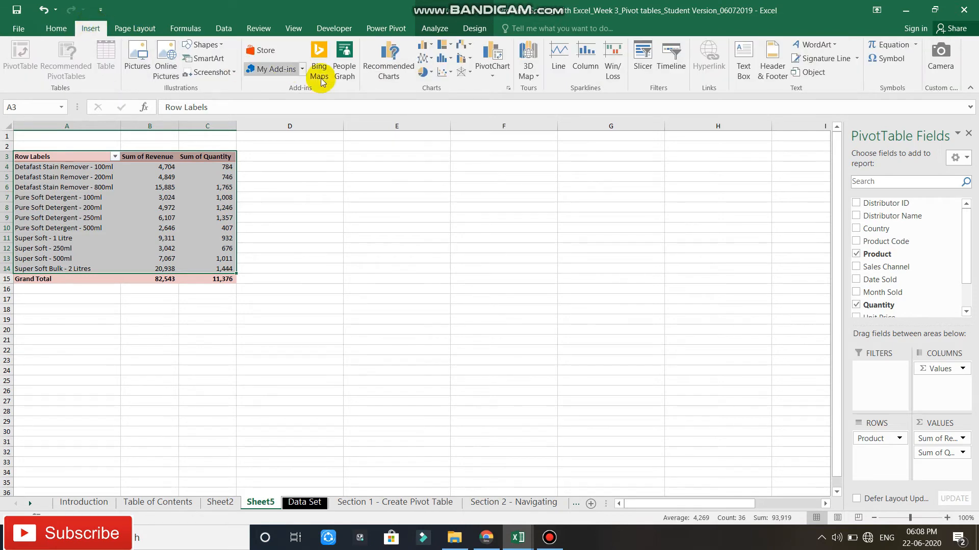
left_click(493, 60)
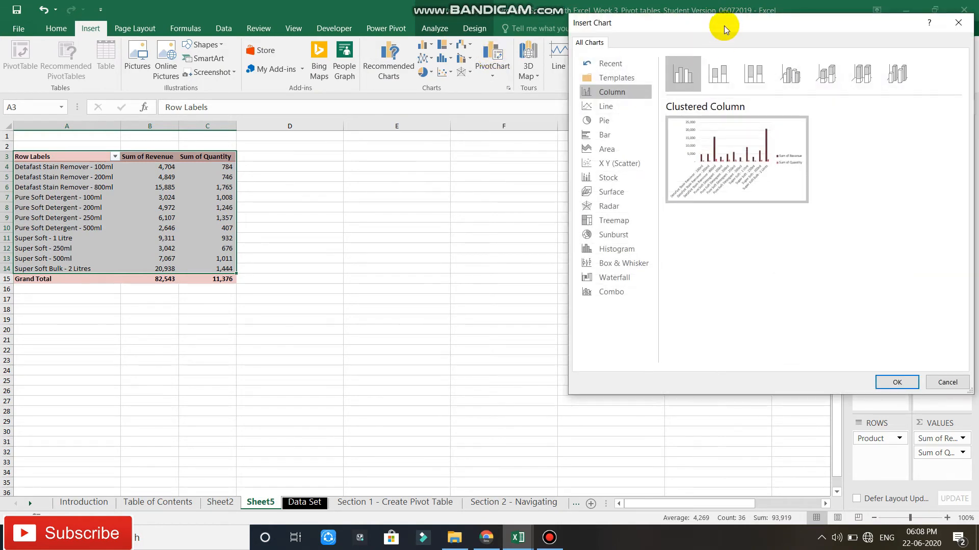
left_click_drag(723, 26, 484, 48)
left_click(383, 128)
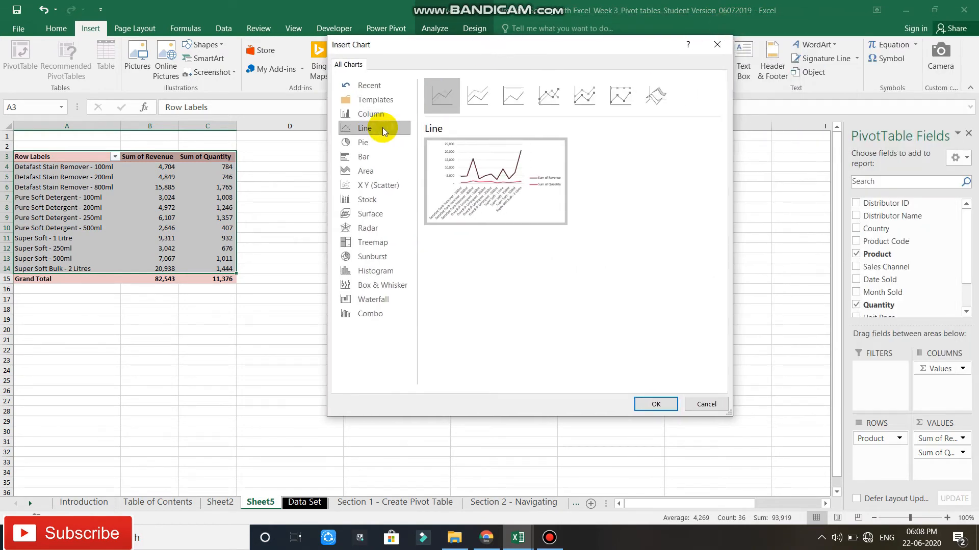
left_click(371, 155)
left_click(364, 173)
left_click(372, 158)
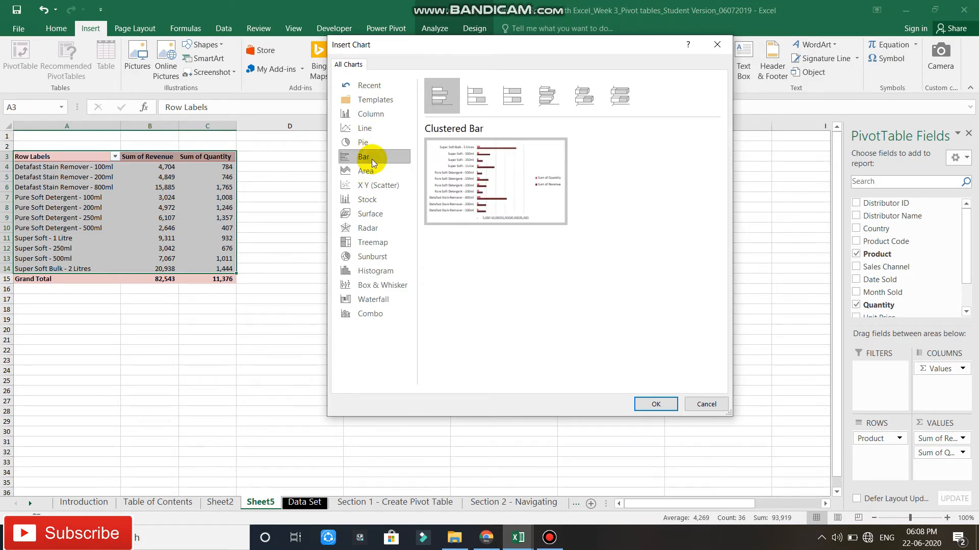
mouse_move(457, 179)
double_click(457, 179)
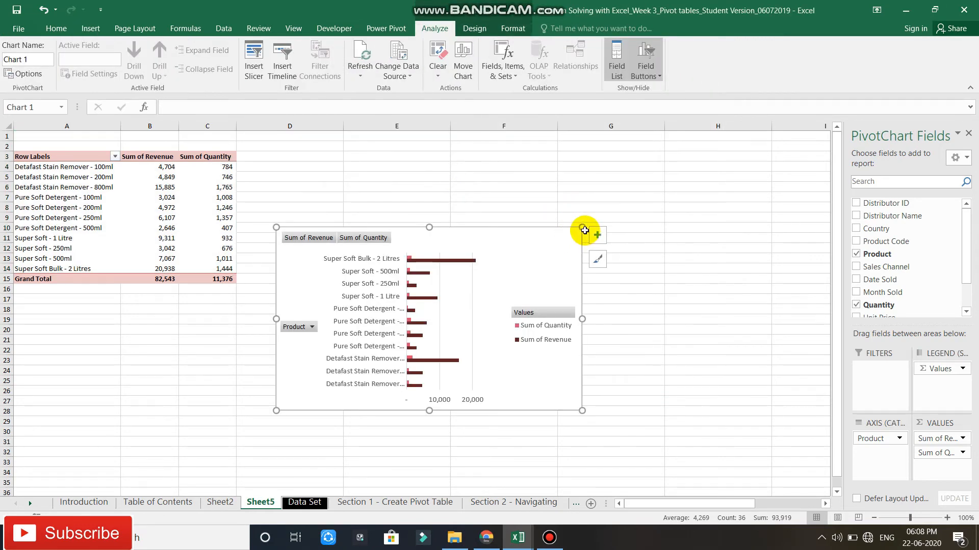
Step: Enlarge the PivotChart to span about rows 4 to 28 across columns D to H, and inspect its revenue and quantity series
left_click_drag(583, 227, 762, 165)
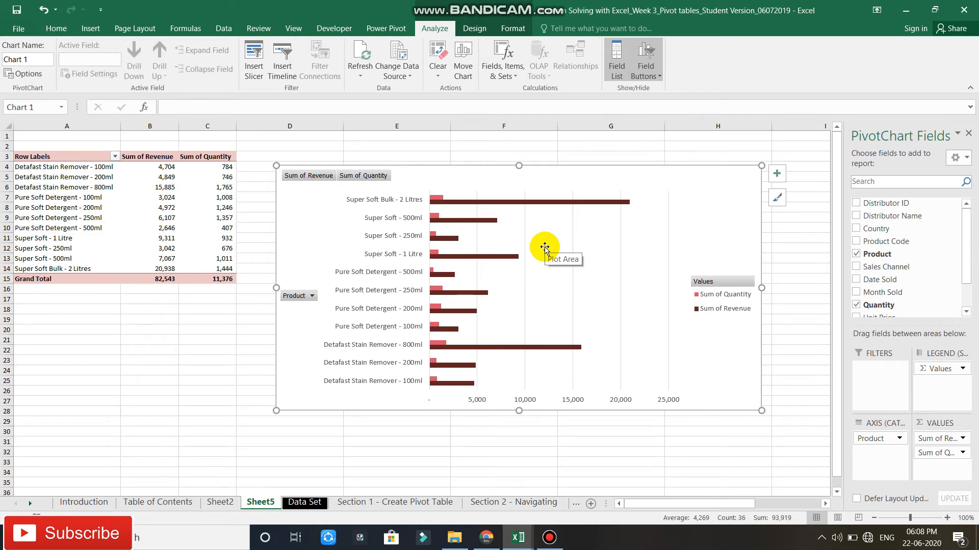
left_click(616, 205)
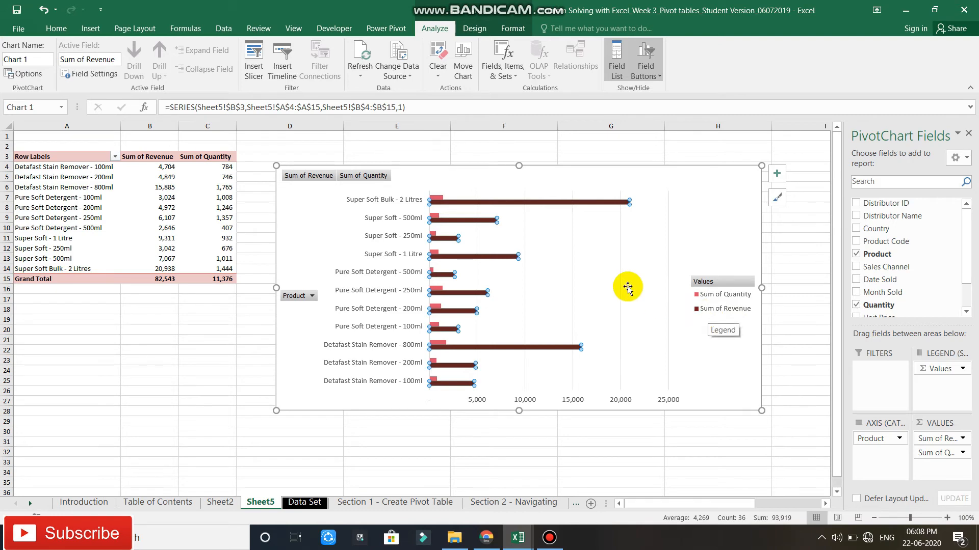
left_click(436, 219)
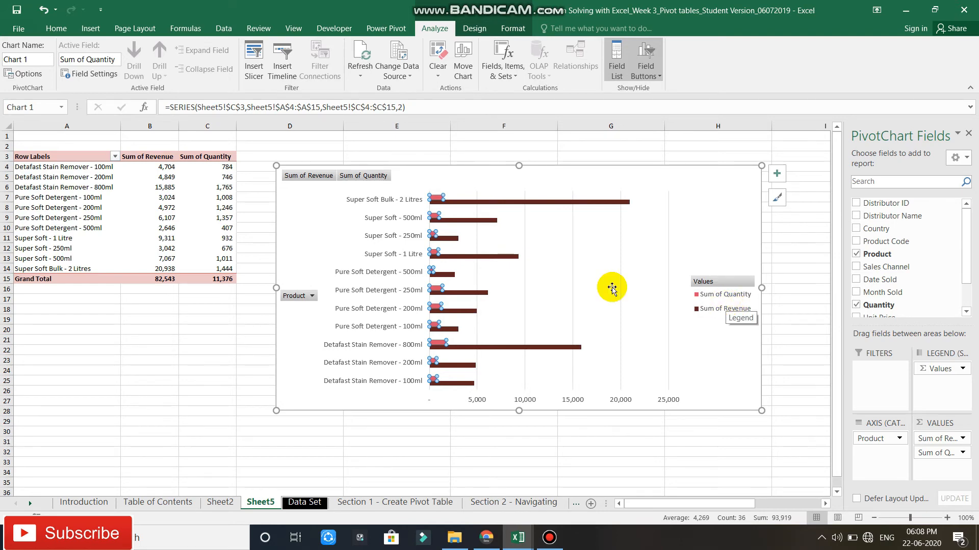
left_click(292, 248)
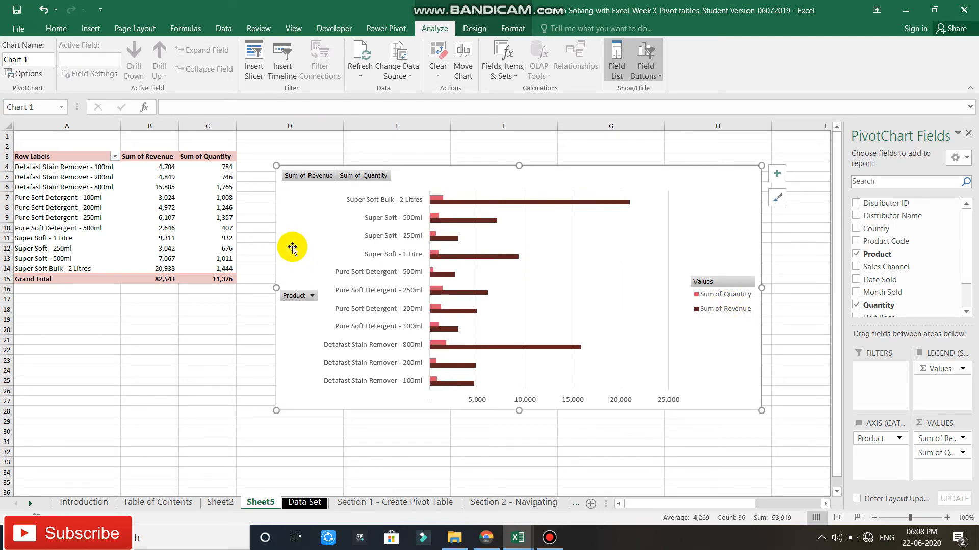
Step: Filter the PivotChart's Product field to only Detafast Stain Remover - 100ml and Detafast Stain Remover - 200ml
left_click(308, 300)
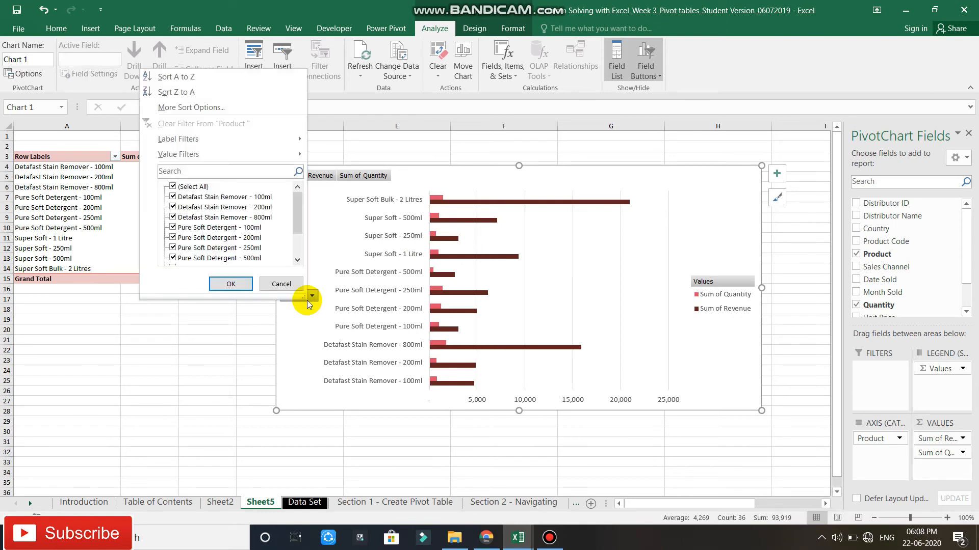
left_click(194, 189)
left_click(173, 186)
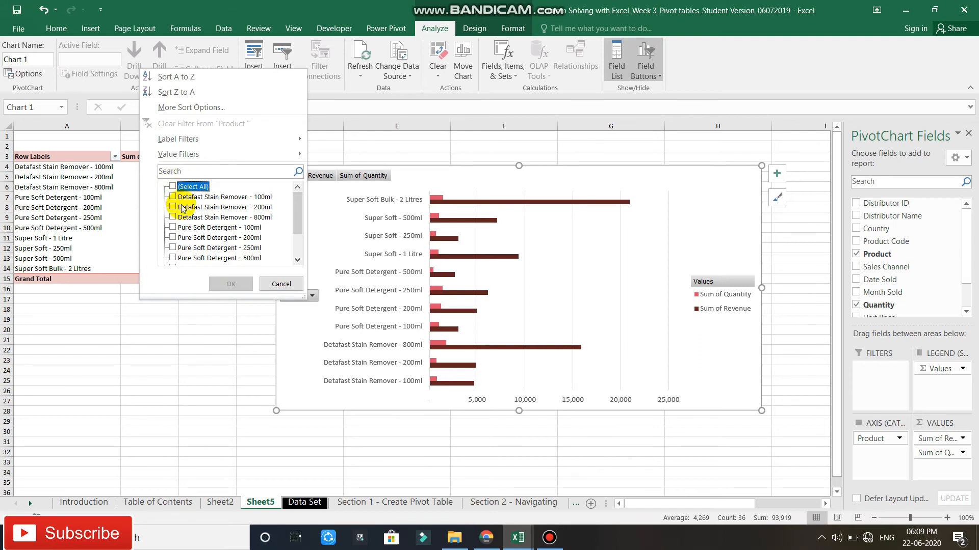
left_click(173, 198)
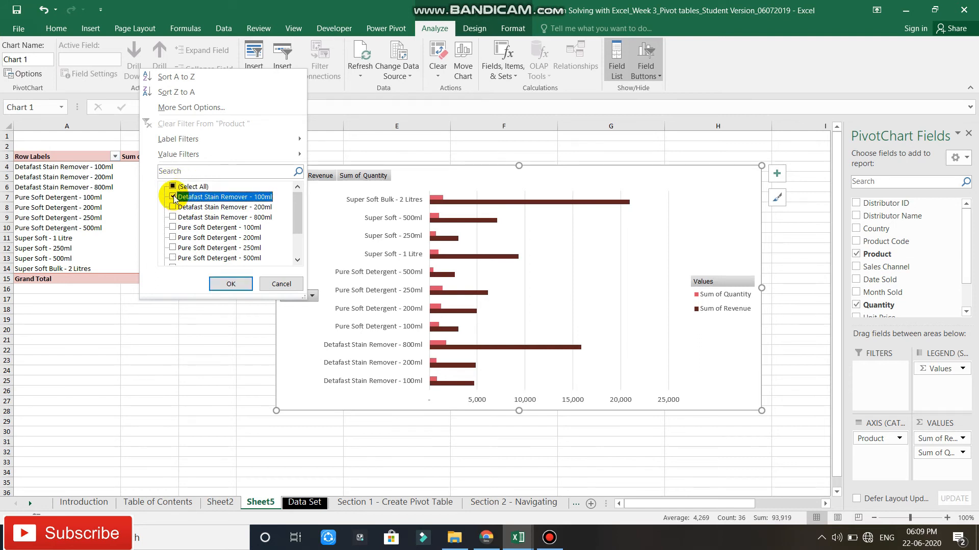
left_click(174, 207)
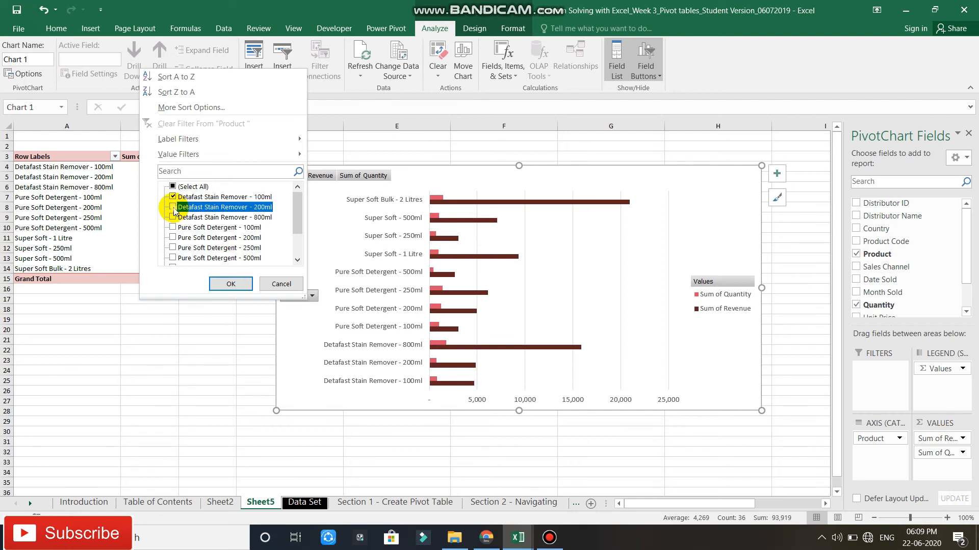
left_click(230, 284)
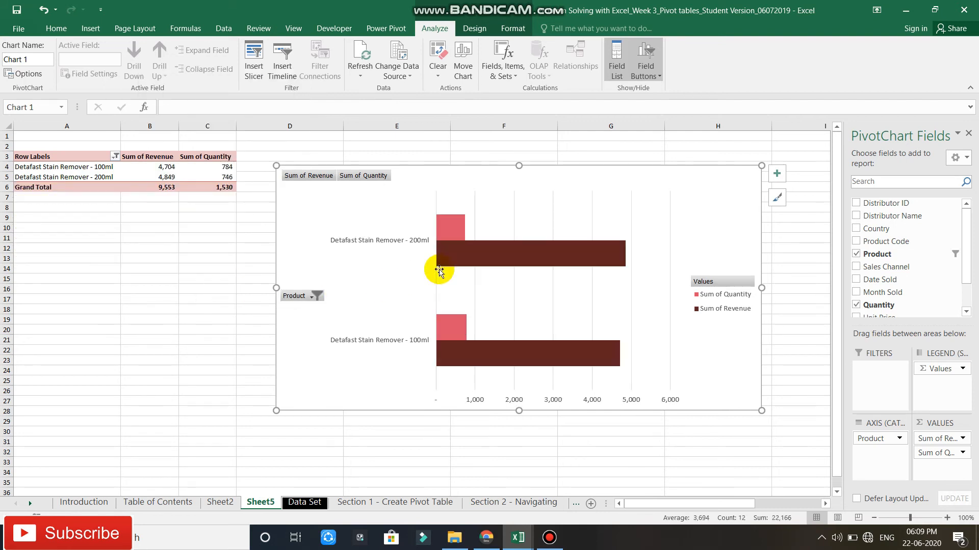
Step: Check the revenue bar of the 200ml product and add Detafast Stain Remover - 800ml to the chart's Product filter
mouse_move(484, 263)
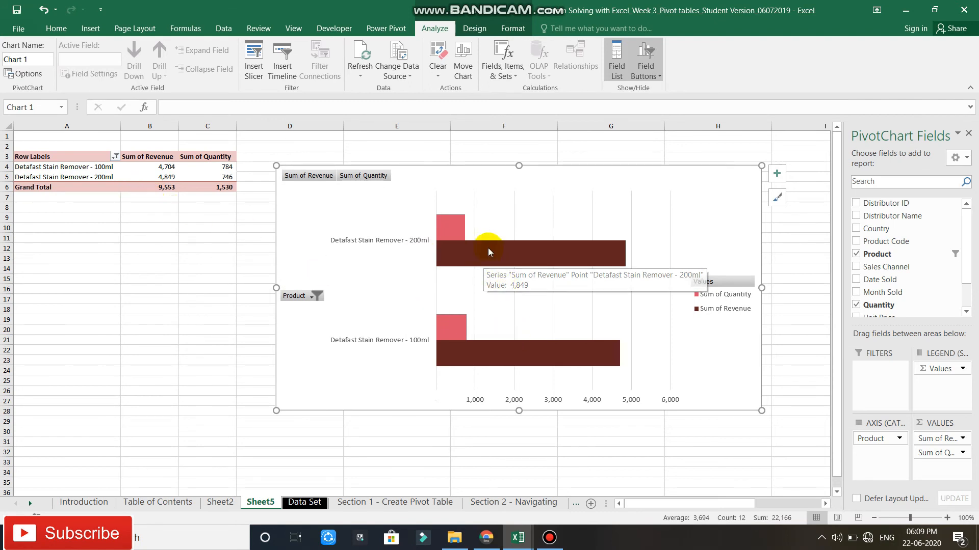
left_click(312, 296)
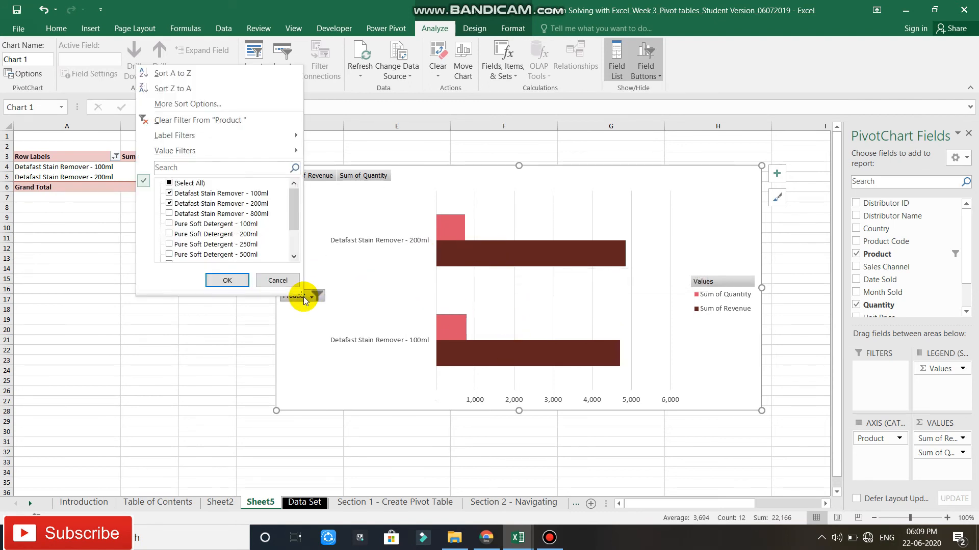
left_click(170, 214)
left_click(227, 281)
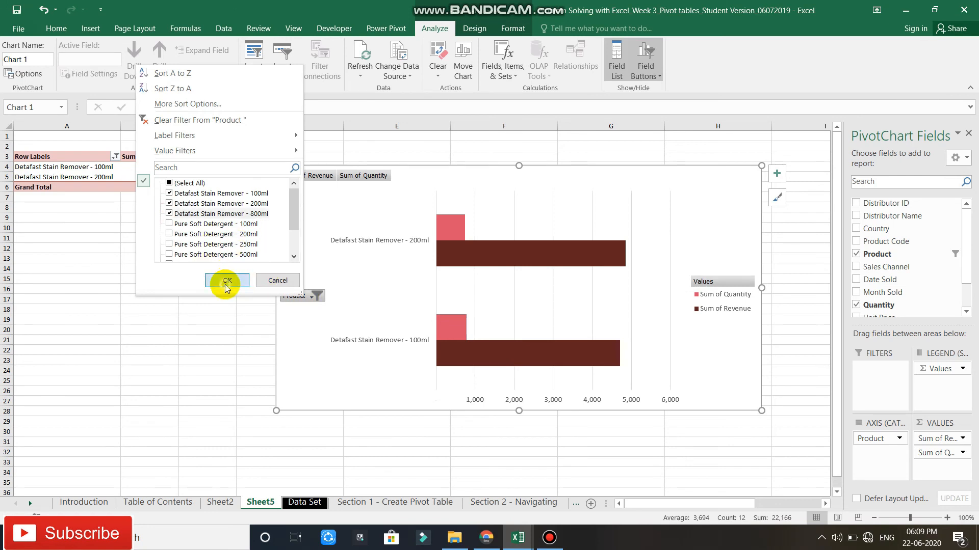